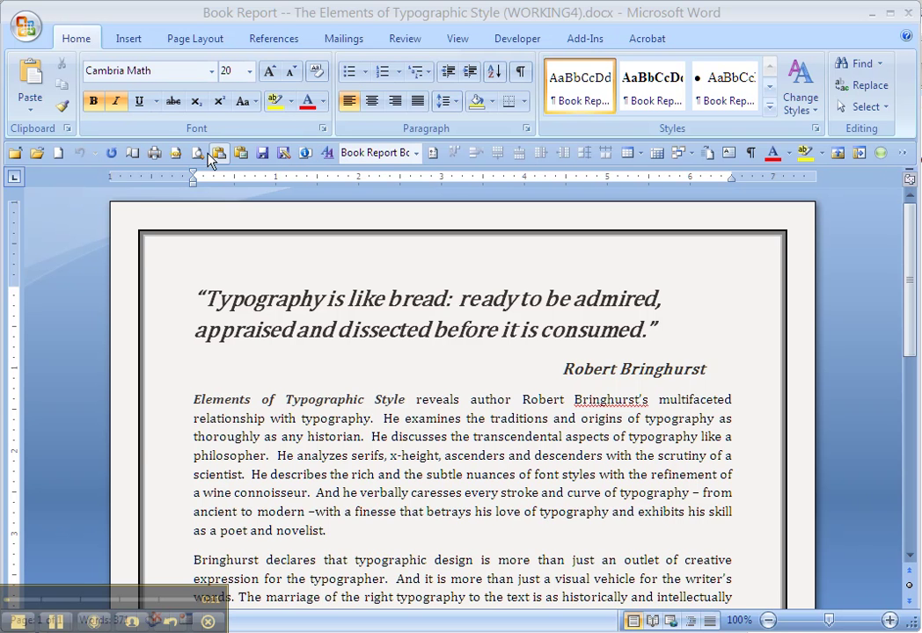
- In the Word proofing options, enable marking grammar errors as you type and checking grammar with spelling
left_click(26, 28)
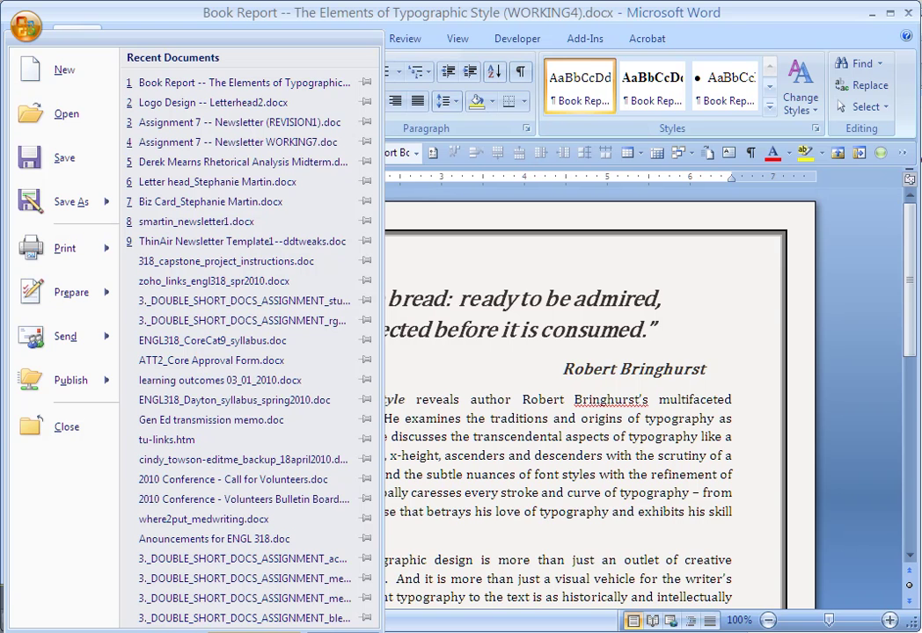
key("i")
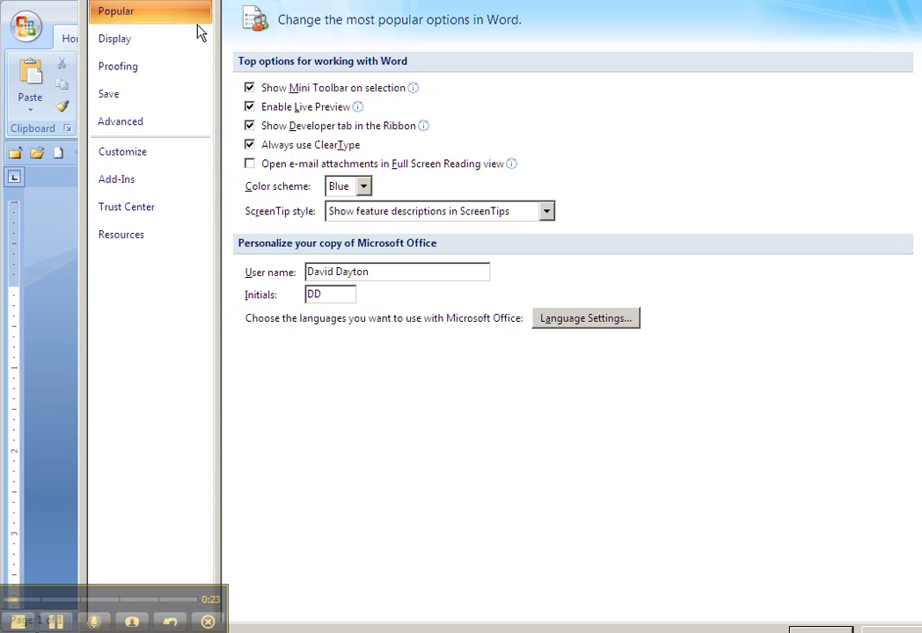
left_click_drag(216, 2, 163, 20)
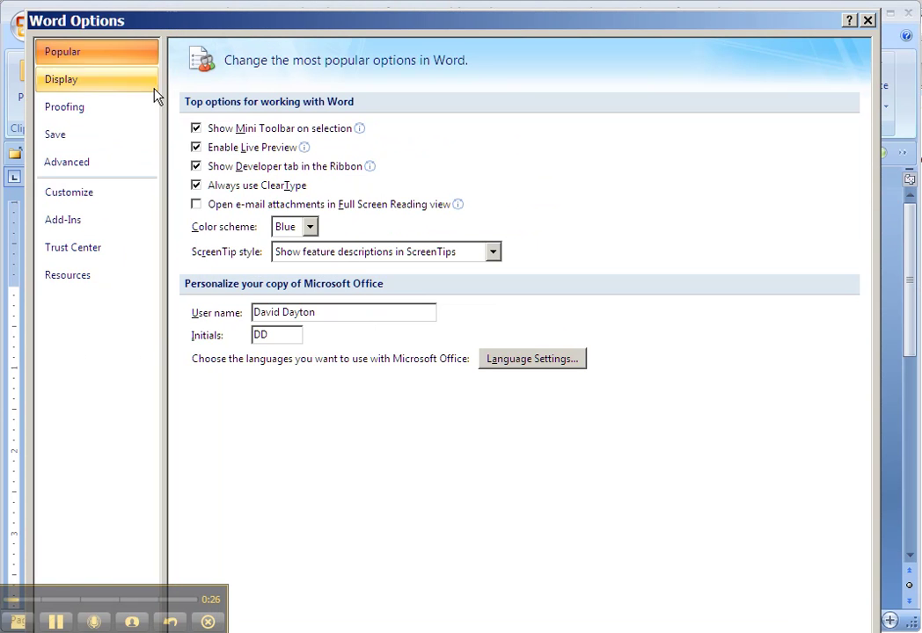
left_click(72, 111)
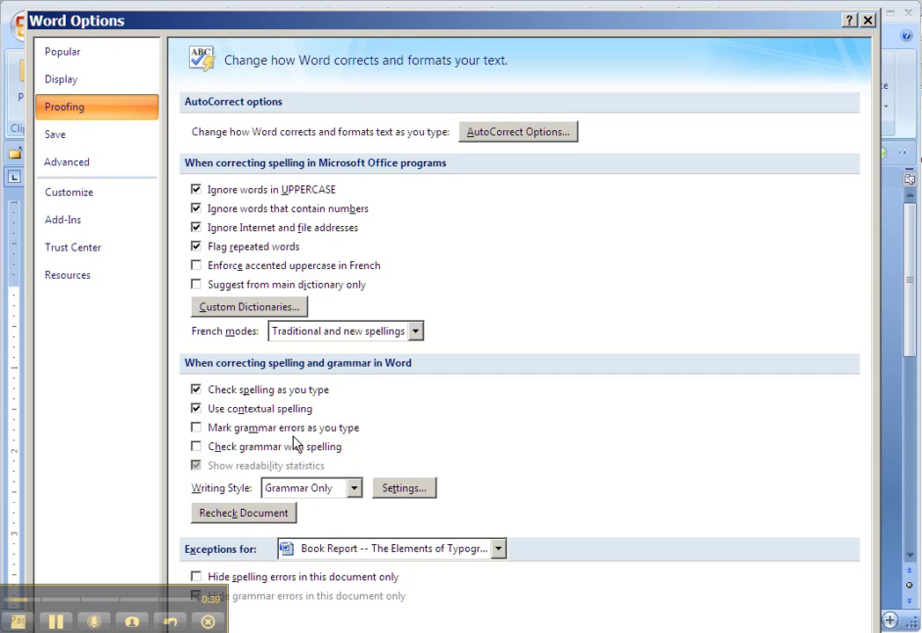
left_click(197, 428)
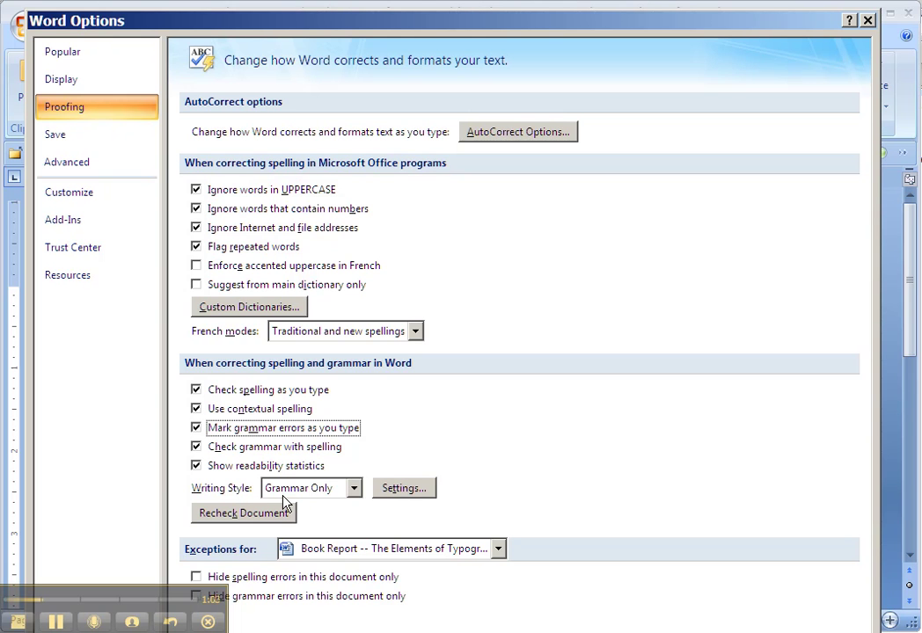
- Set the writing style for grammar checking to Grammar & Style
left_click(354, 489)
left_click(355, 497)
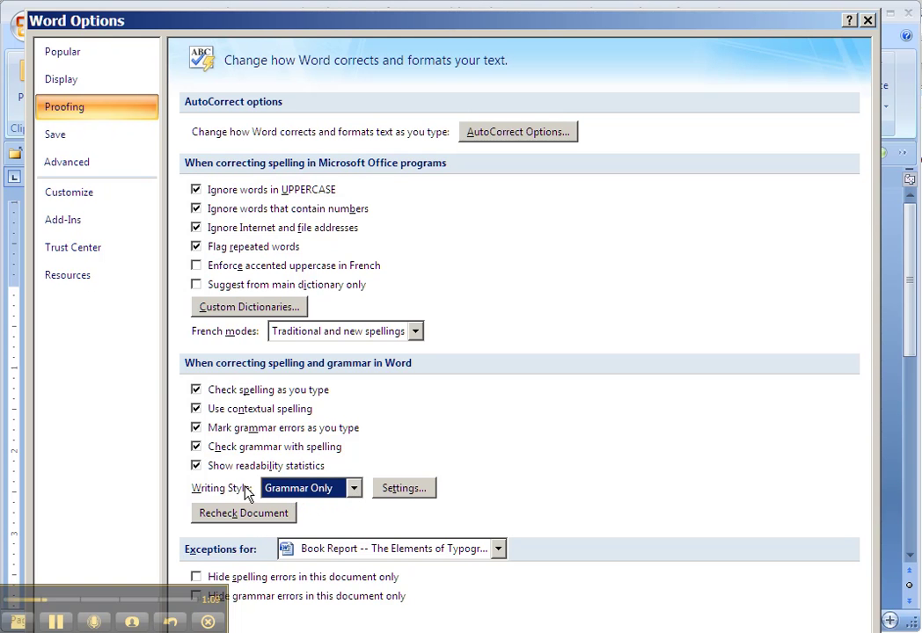
left_click(354, 493)
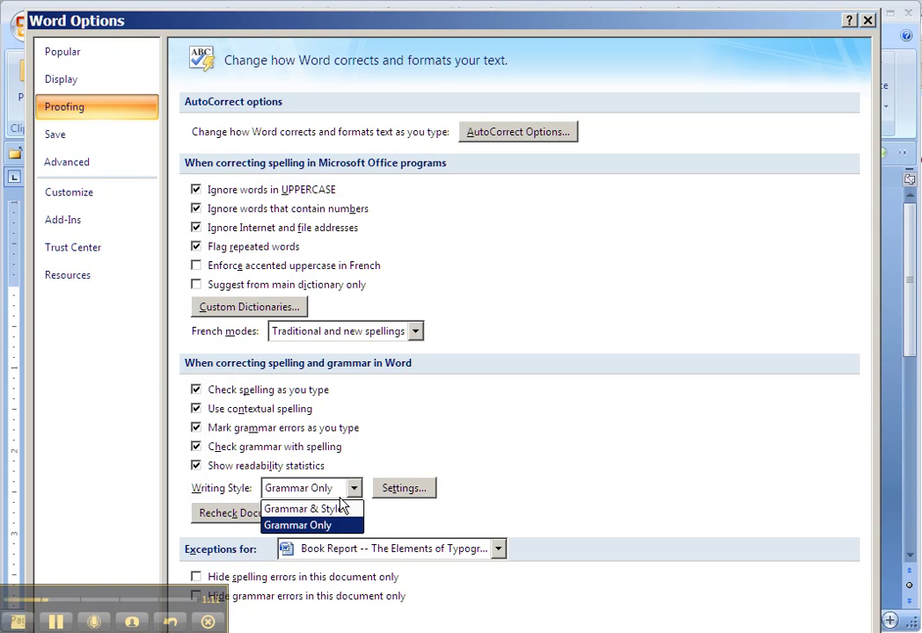
left_click(334, 507)
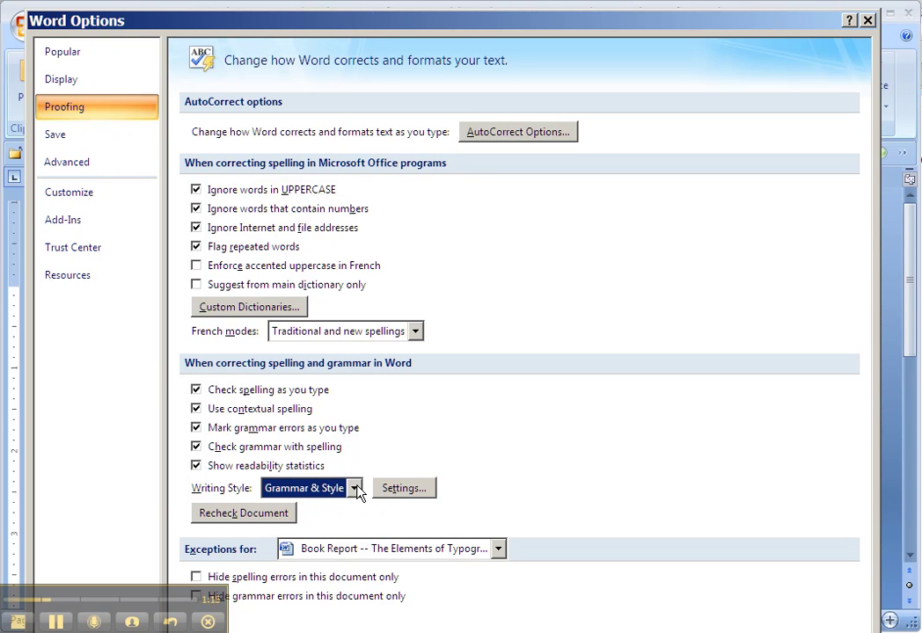
- In the detailed grammar settings, set the comma required before the last list item to always
left_click(421, 493)
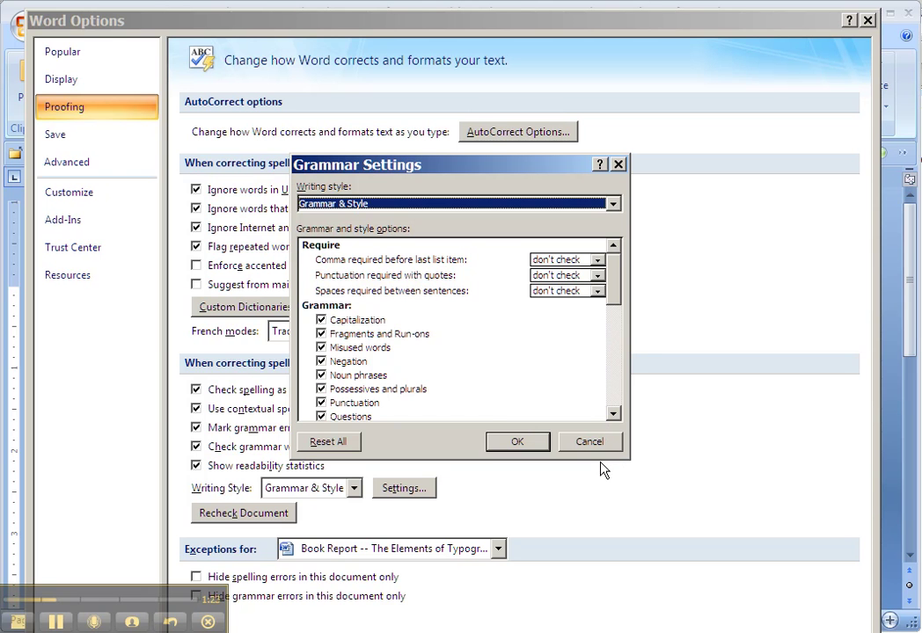
left_click_drag(621, 282, 618, 409)
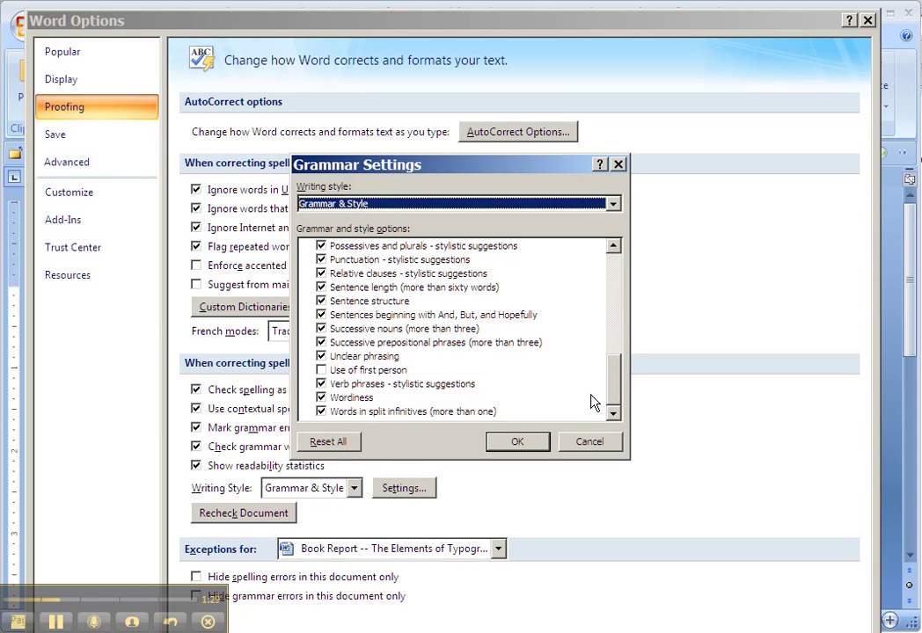
left_click_drag(616, 396, 616, 272)
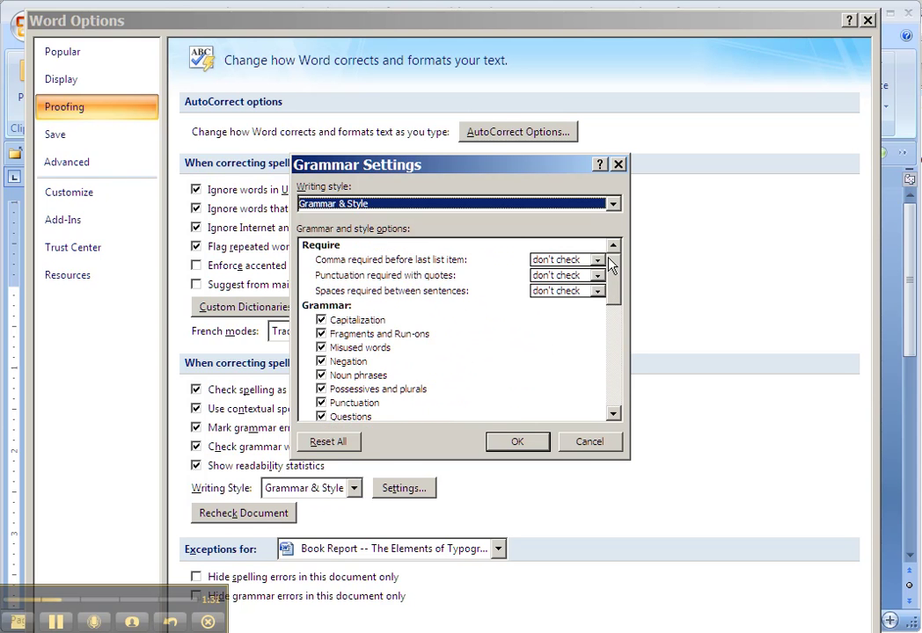
left_click_drag(531, 167, 443, 121)
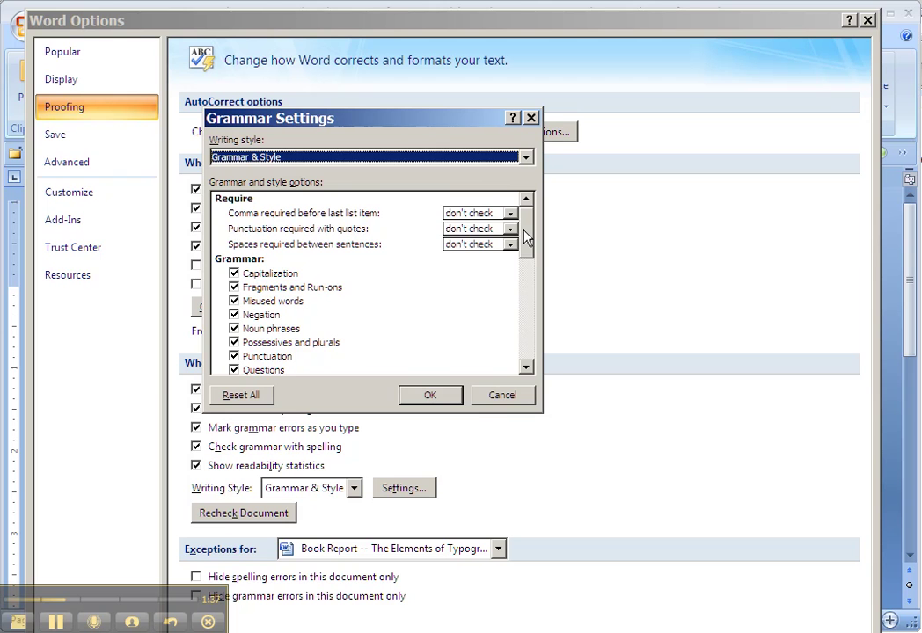
left_click_drag(525, 236, 533, 264)
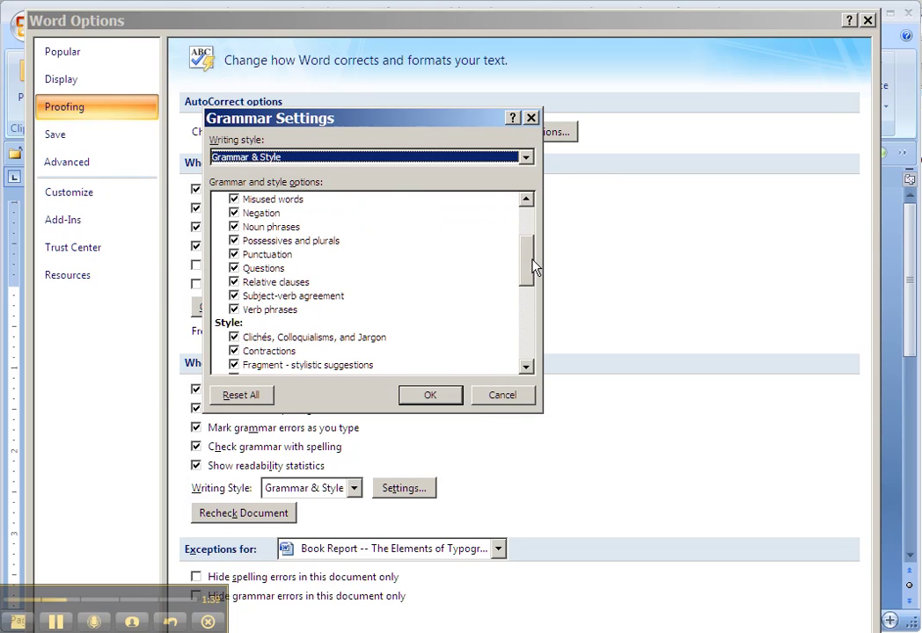
left_click_drag(530, 251, 531, 215)
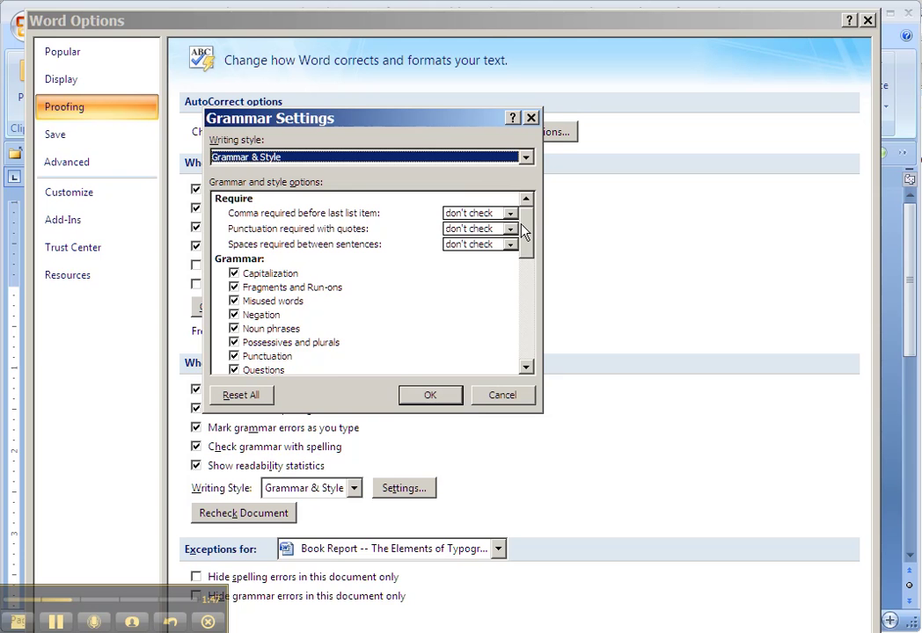
mouse_move(525, 231)
left_mouse_down()
mouse_move(528, 352)
mouse_move(527, 221)
left_mouse_up()
left_click(510, 213)
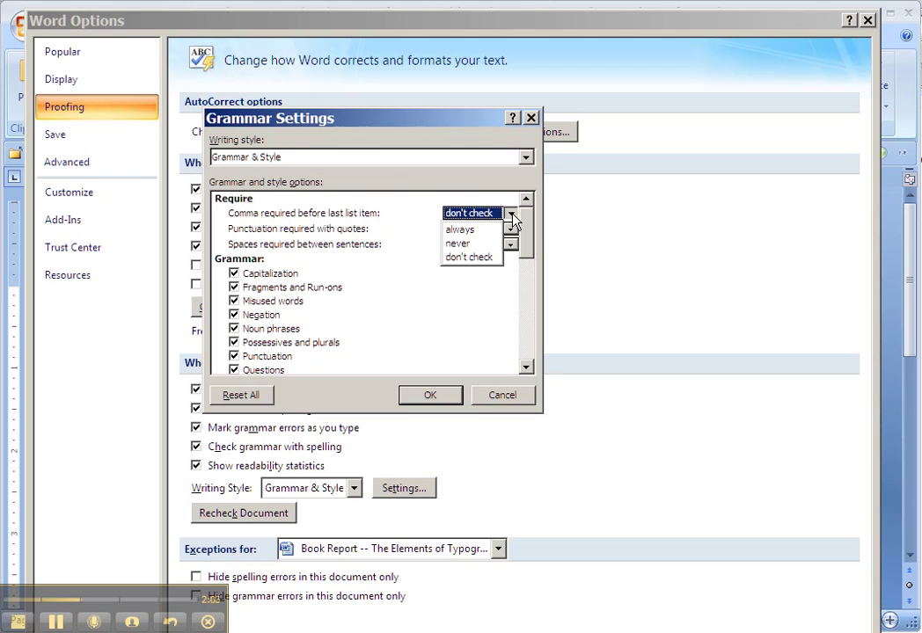
left_click(467, 231)
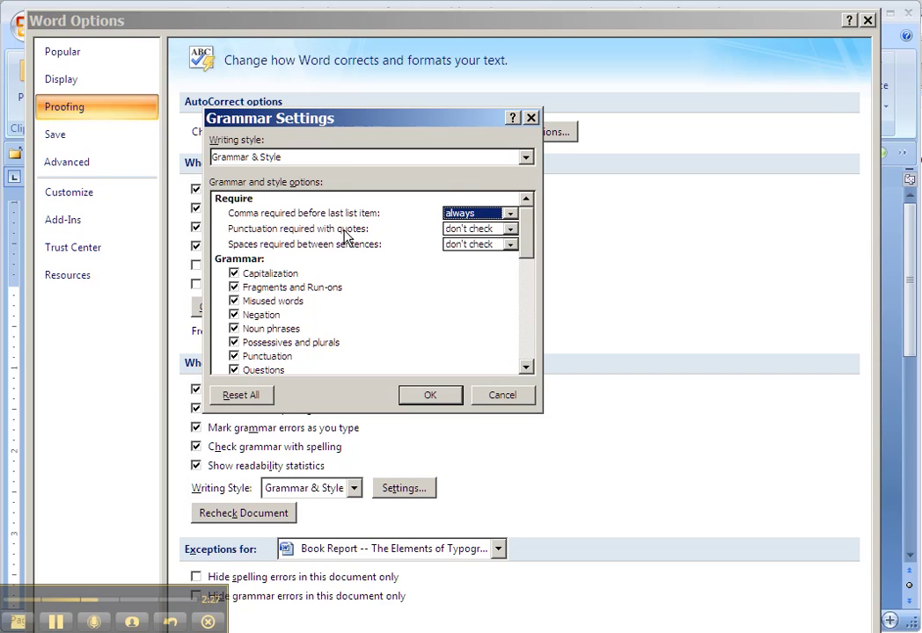
- Set the punctuation required with quotes to inside
left_click(509, 229)
left_click(472, 246)
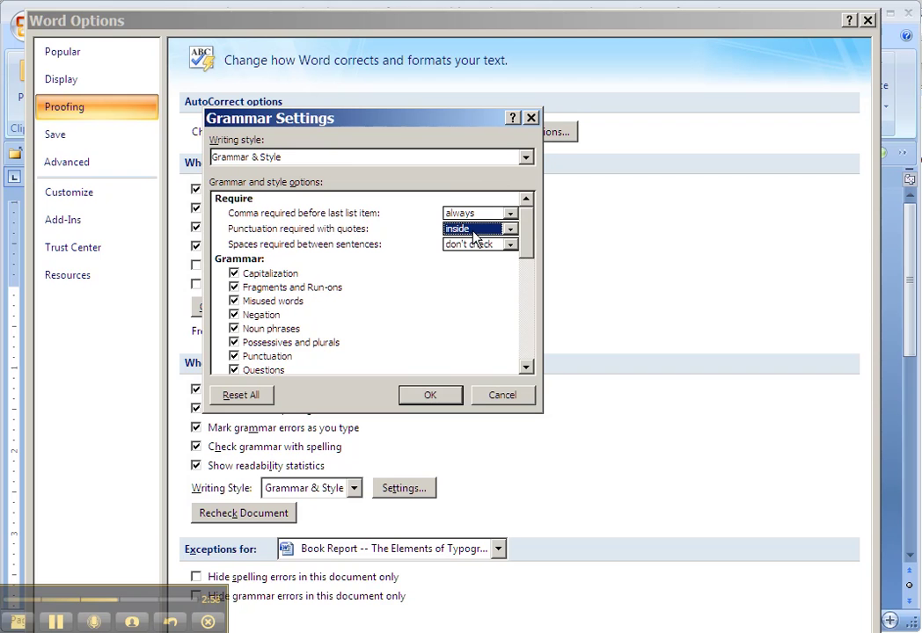
left_click(476, 235)
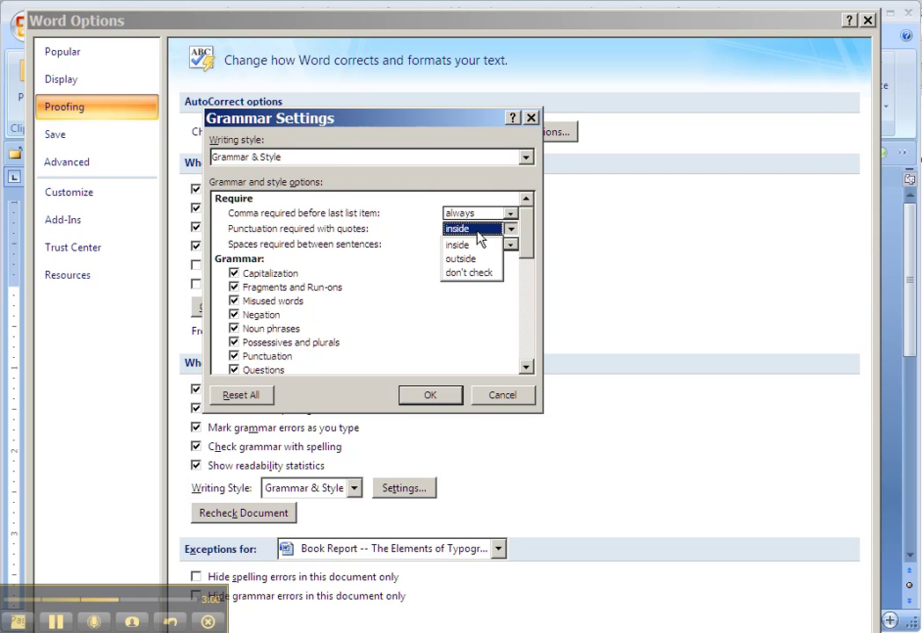
left_click(478, 234)
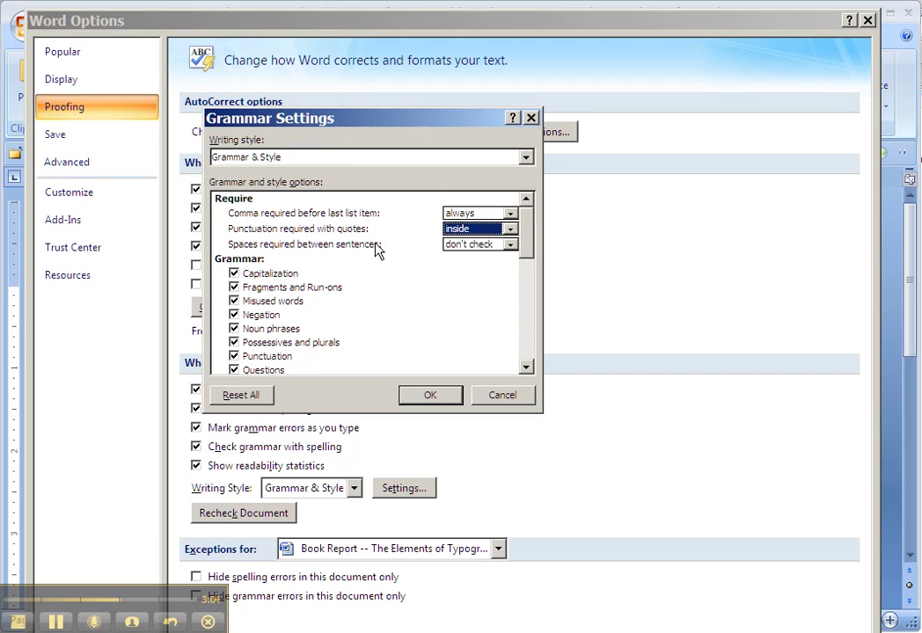
left_click(489, 231)
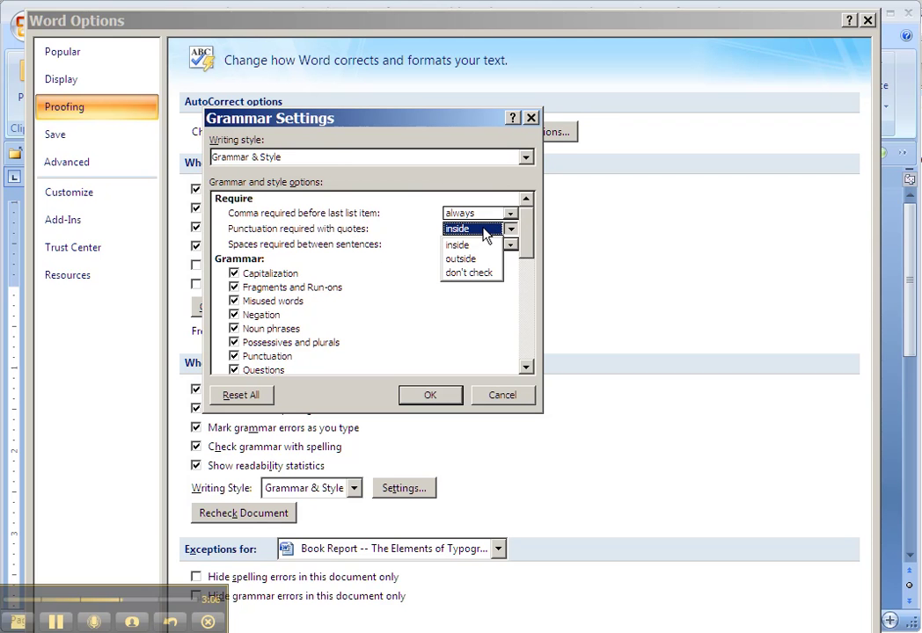
left_click(486, 233)
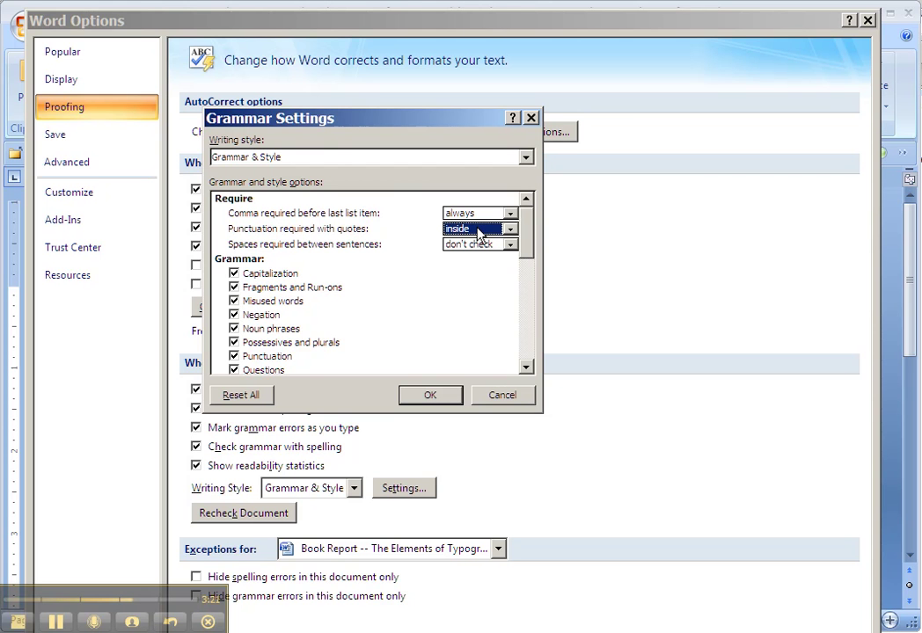
left_click(478, 231)
left_click(476, 230)
left_click(509, 229)
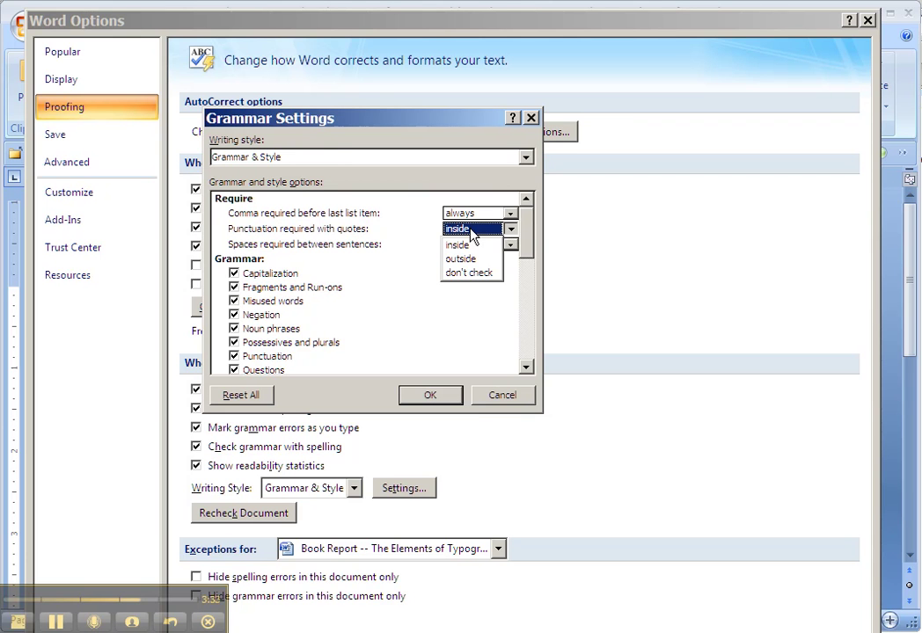
left_click(472, 231)
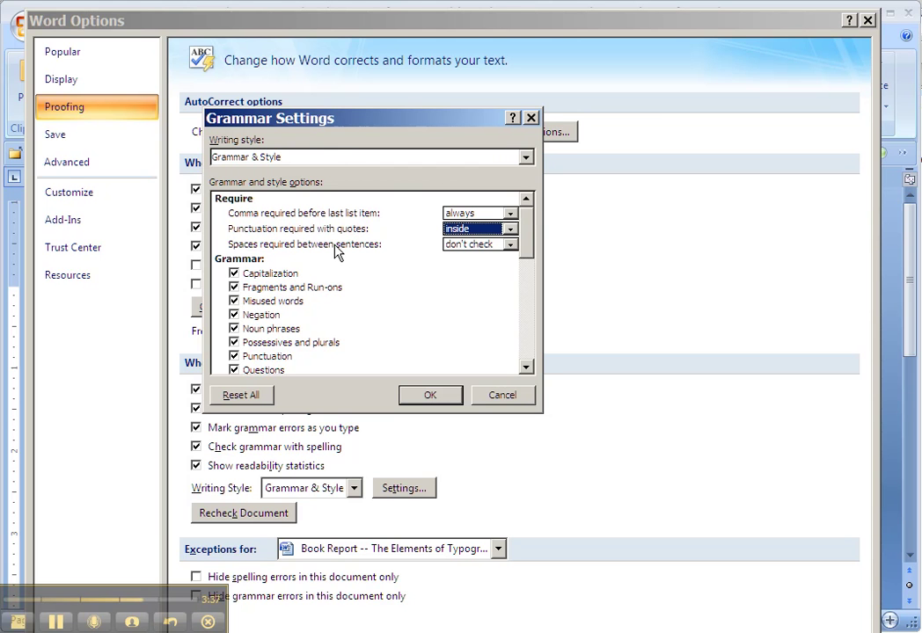
- Set the spaces required between sentences to 1 and accept the grammar settings
key("Tab")
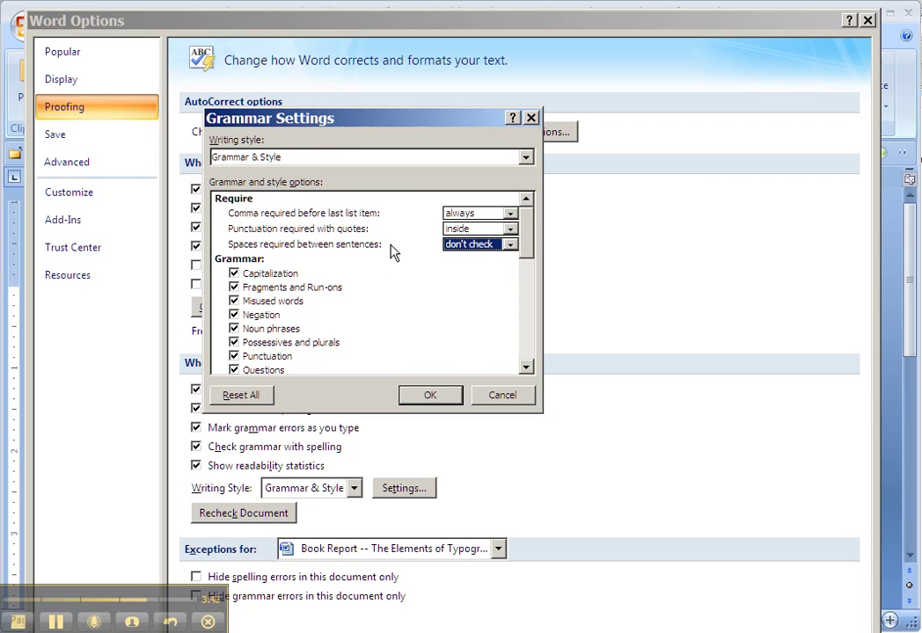
left_click(513, 249)
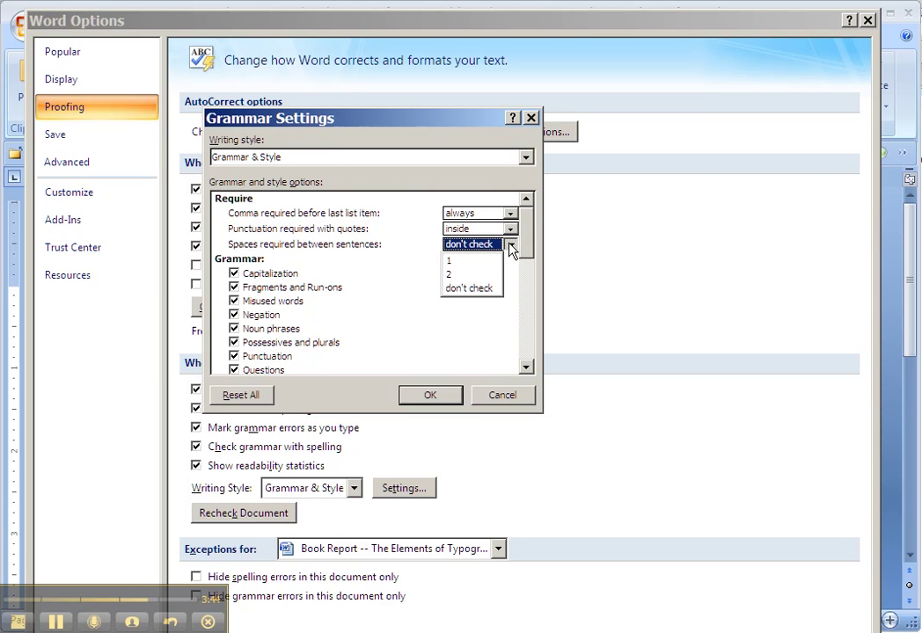
left_click(486, 262)
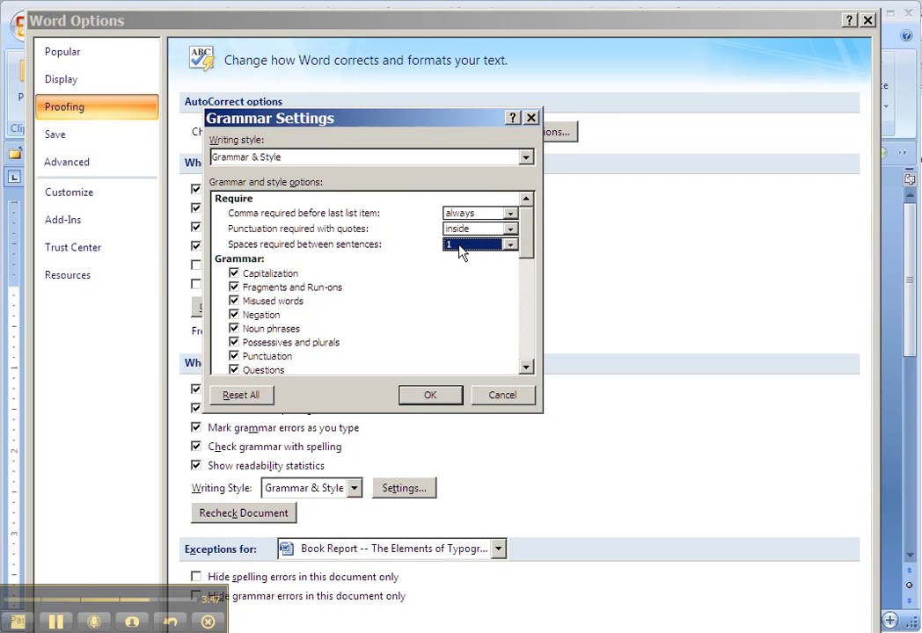
left_click(430, 395)
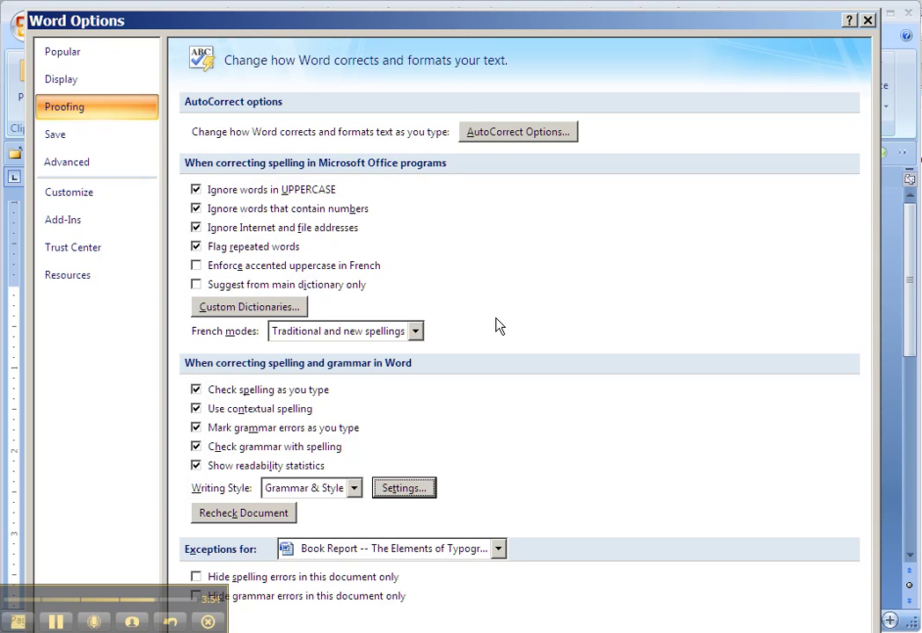